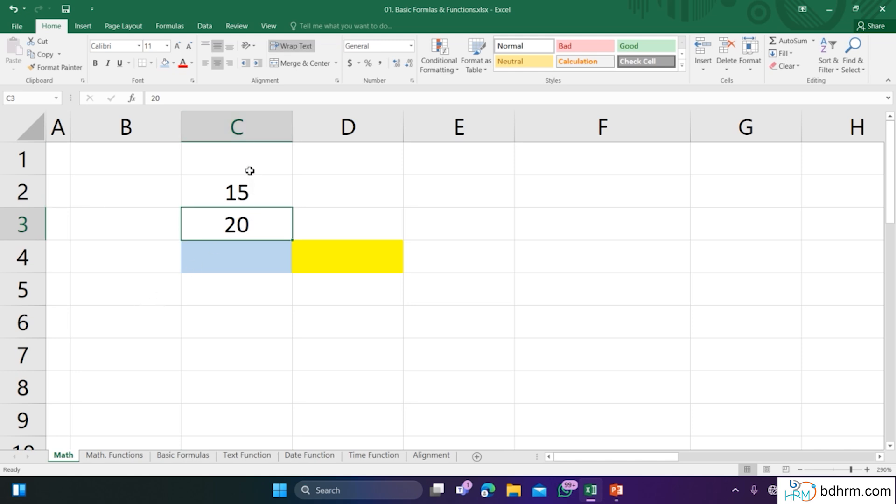
Enter the formula =C2+C3 in cell C4 to add the two numbers above it
{"action": "left_click", "coordinate": [234, 257]}
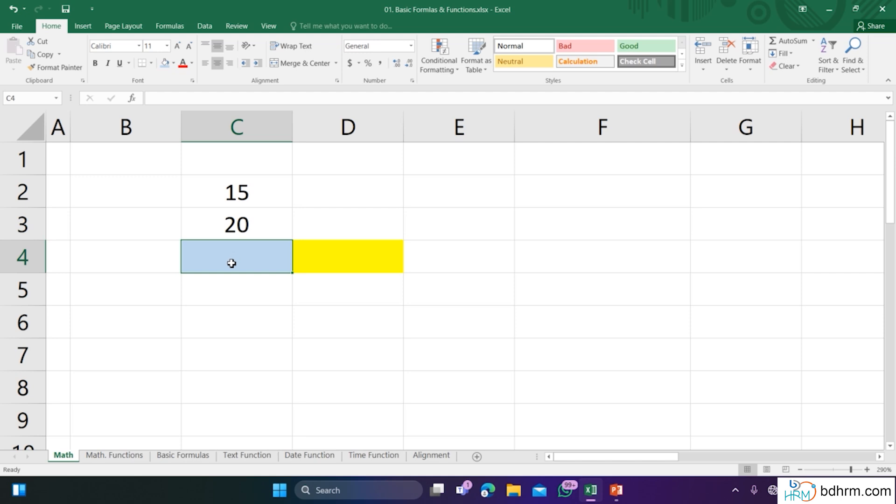
{"action": "left_click", "coordinate": [503, 312]}
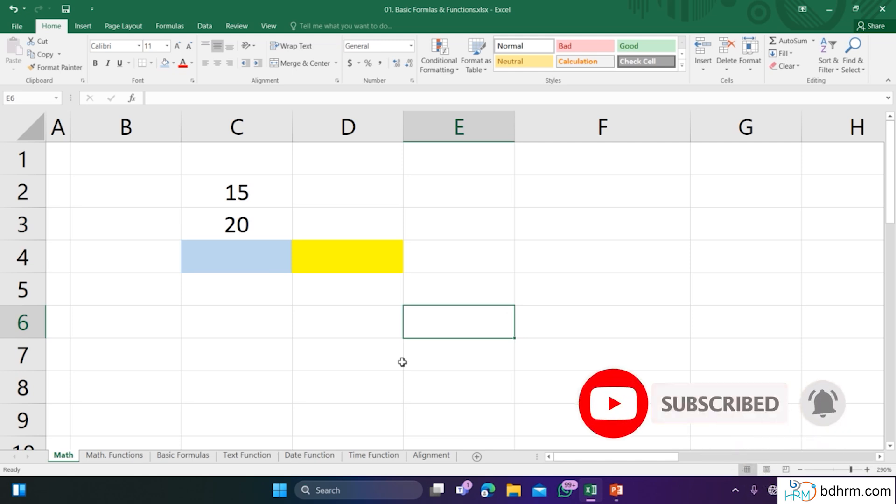
{"action": "left_click", "coordinate": [241, 261]}
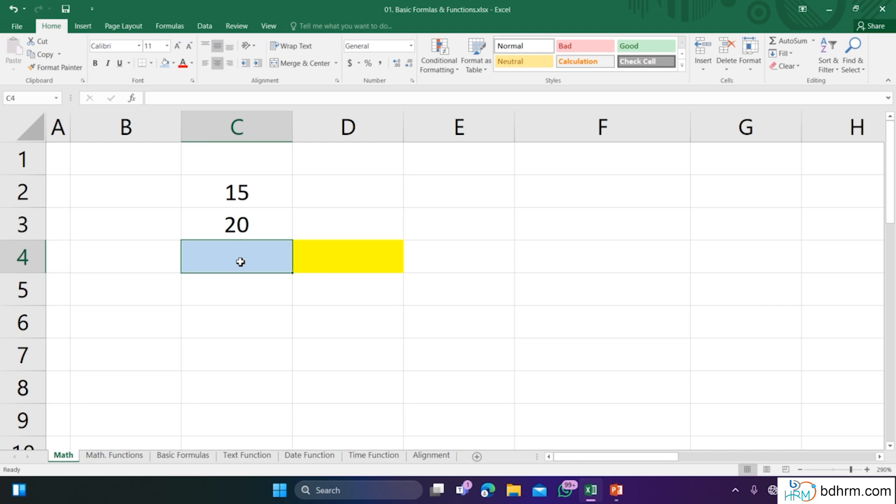
{"action": "type", "text": "="}
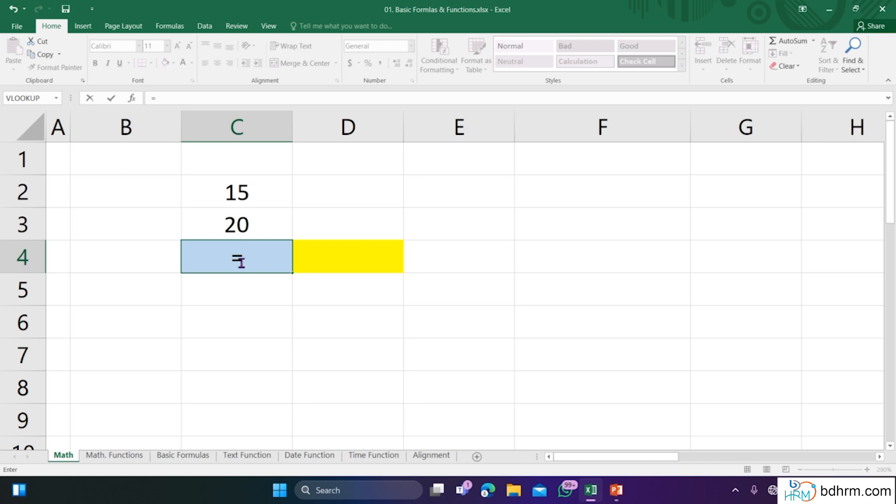
{"action": "left_click", "coordinate": [239, 192]}
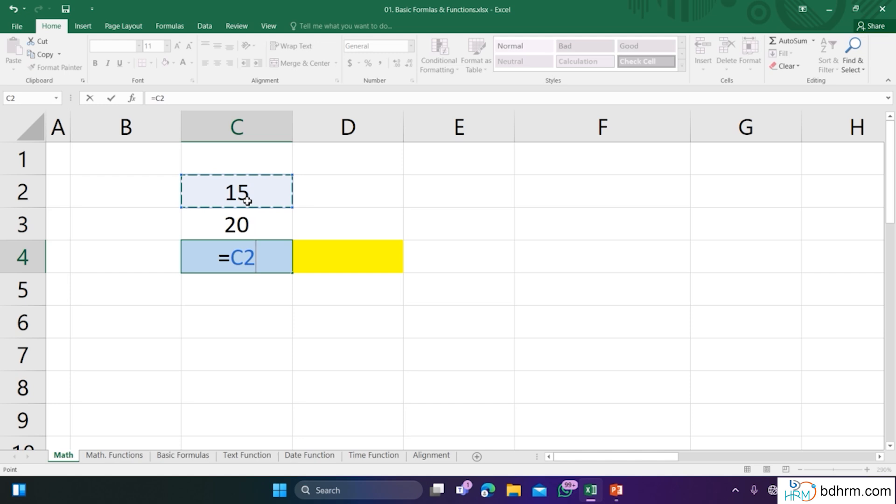
{"action": "key", "text": "BackSpace"}
{"action": "key", "text": "BackSpace"}
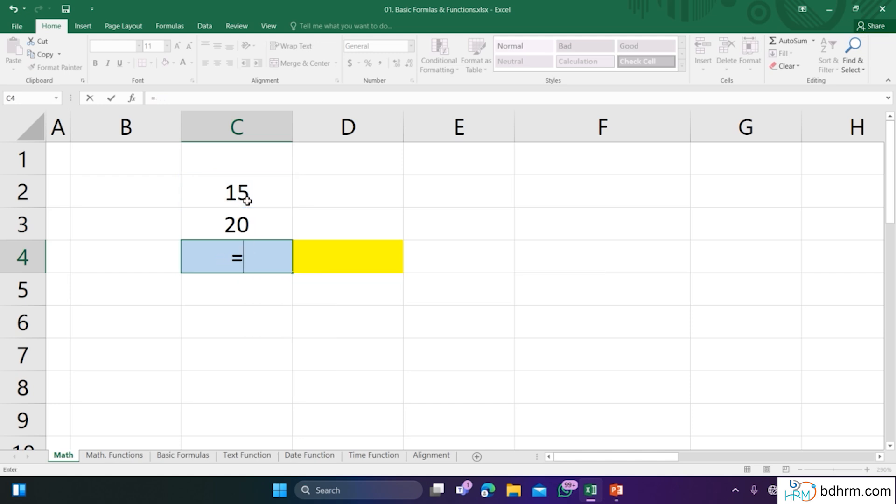
{"action": "type", "text": "C2"}
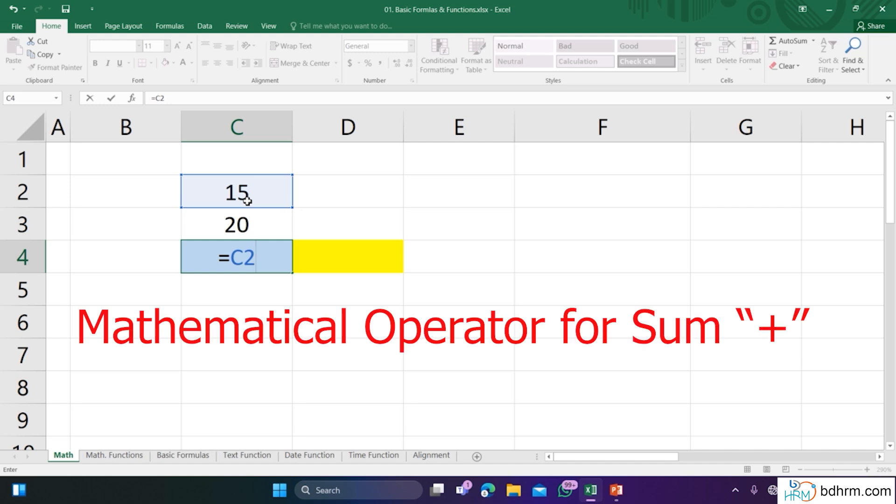
{"action": "type", "text": "+"}
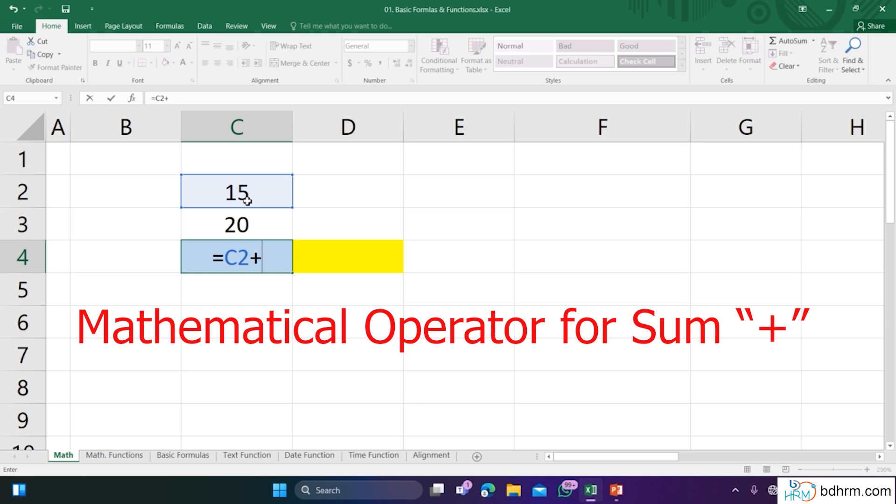
{"action": "left_click", "coordinate": [249, 231]}
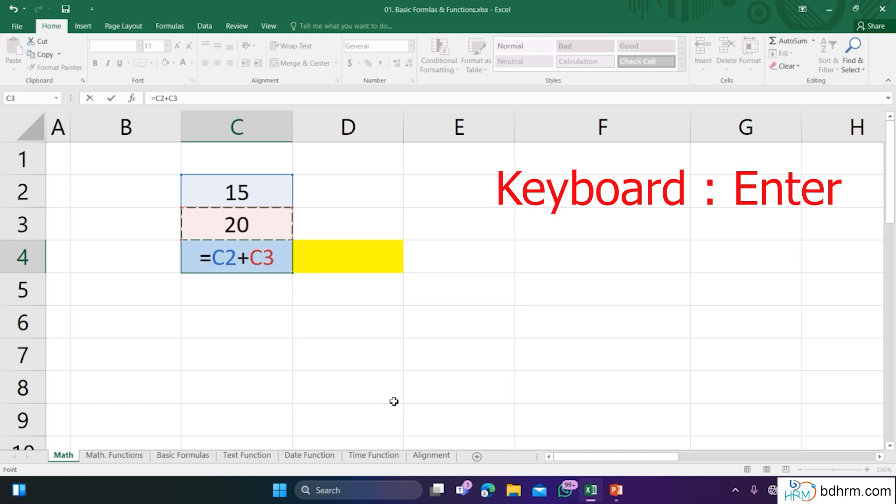
{"action": "key", "text": "Return"}
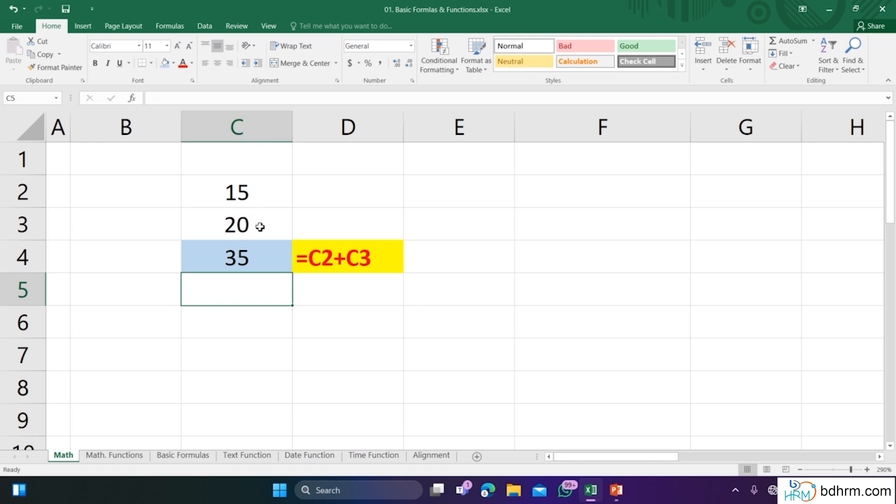
Enter the formula =C12+D12 in cell E12 to add the two numbers in row 12
{"action": "scroll", "coordinate": [262, 228], "scroll_direction": "down", "scroll_amount": 3}
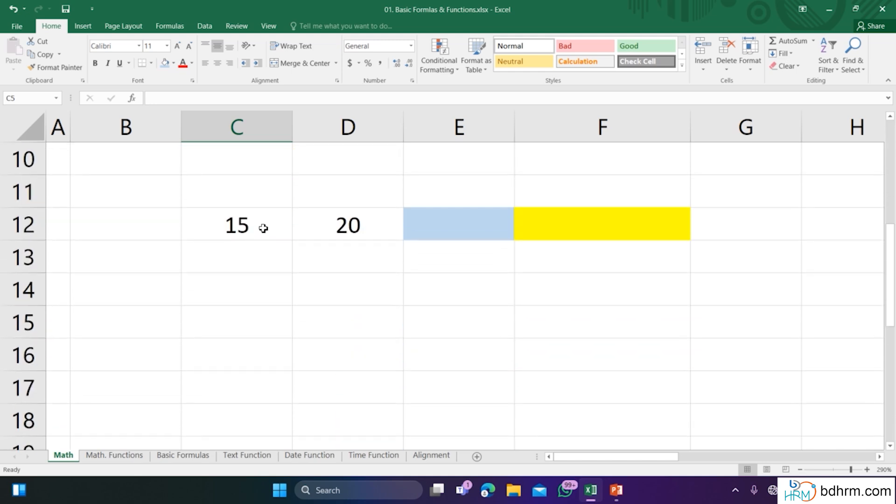
{"action": "left_click", "coordinate": [24, 224]}
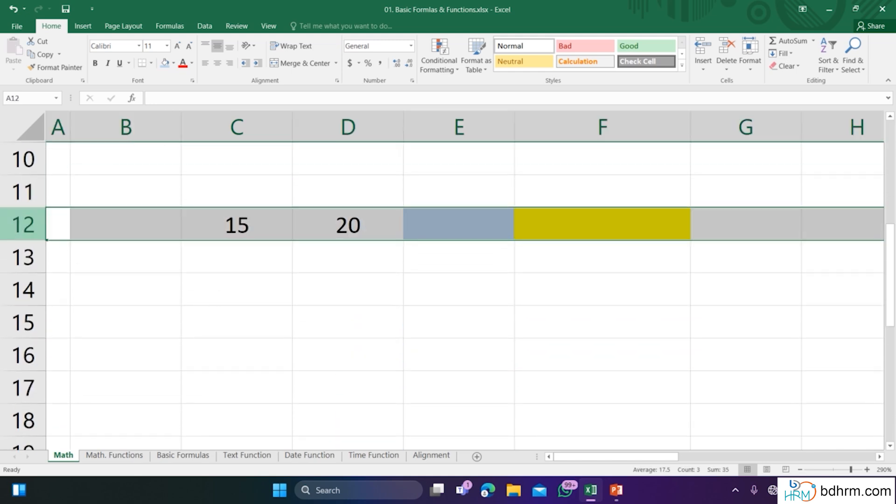
{"action": "left_click", "coordinate": [237, 226]}
{"action": "left_click", "coordinate": [320, 226]}
{"action": "left_click", "coordinate": [407, 280]}
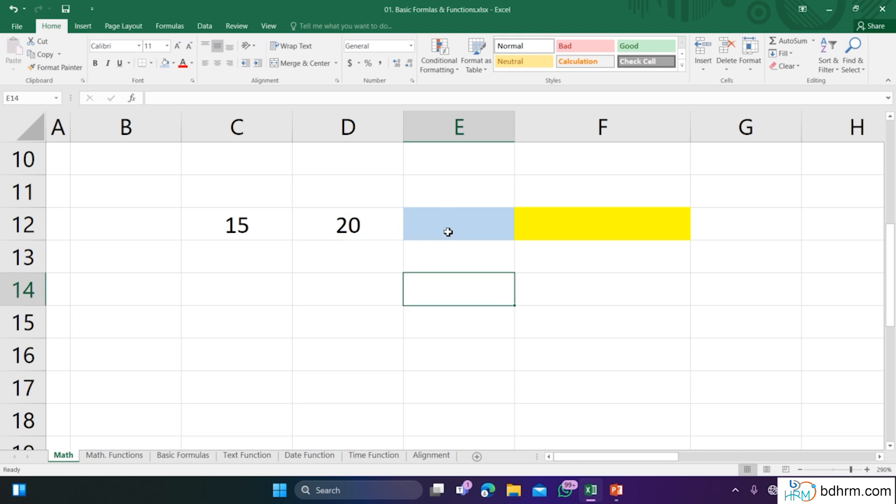
{"action": "left_click", "coordinate": [448, 232]}
{"action": "type", "text": "="}
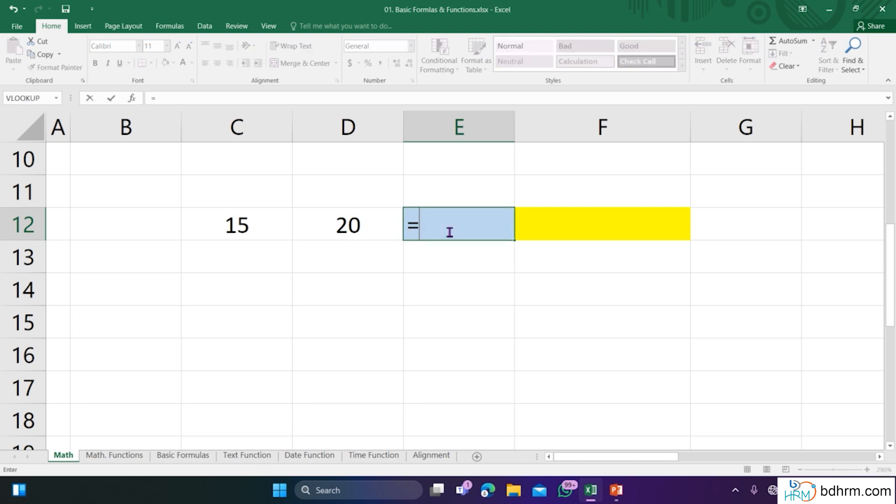
{"action": "left_click", "coordinate": [262, 225]}
{"action": "type", "text": "+"}
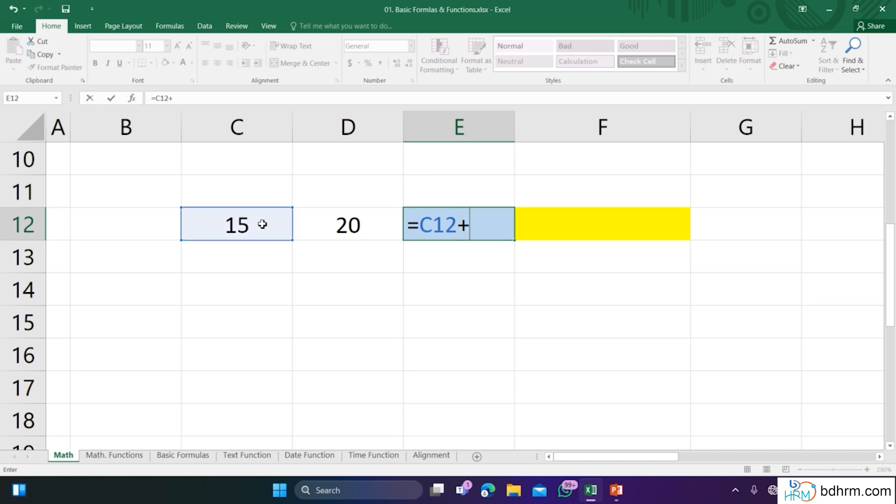
{"action": "left_click", "coordinate": [328, 233]}
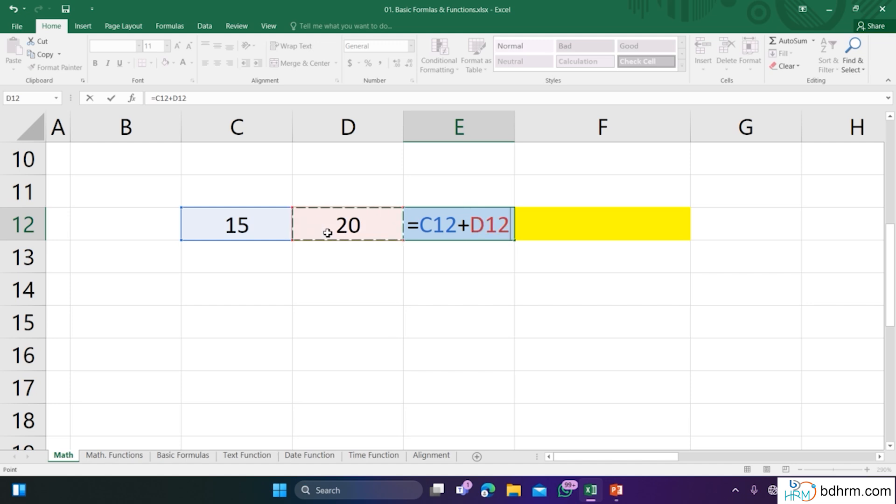
{"action": "key", "text": "Return"}
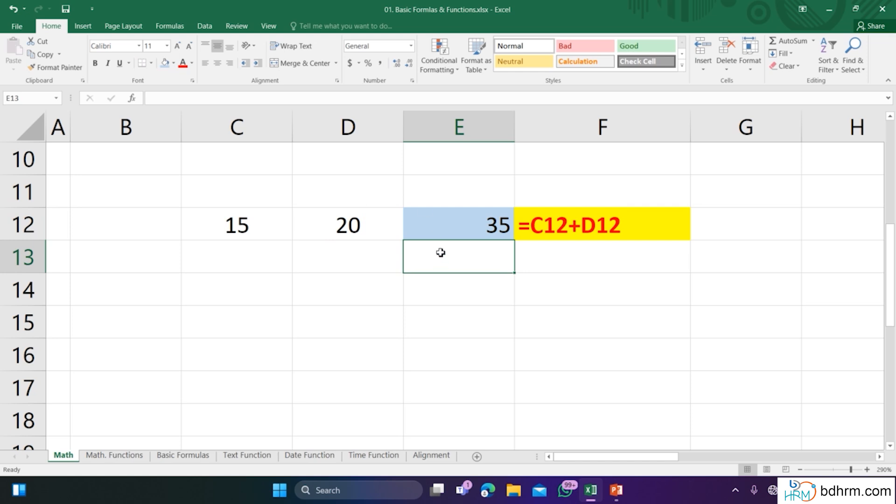
Enter the formula =B25+C25+D25 in cell E25 to add the three numbers in row 25
{"action": "left_click", "coordinate": [280, 312]}
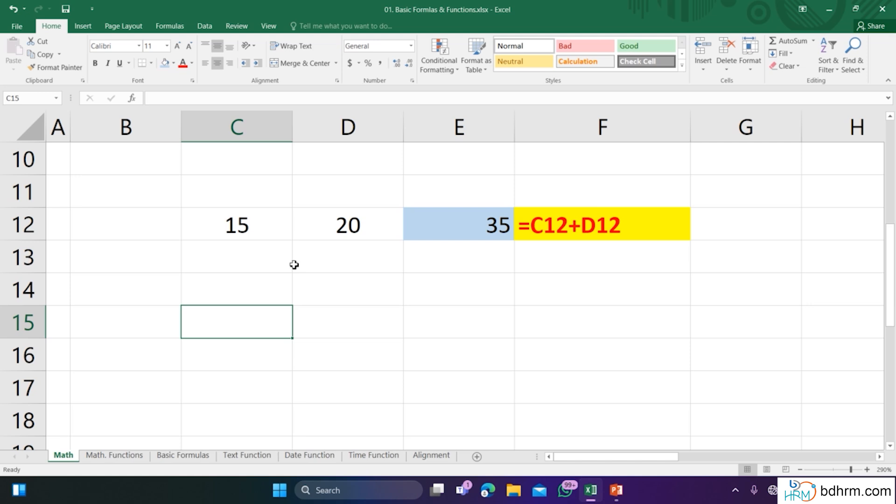
{"action": "scroll", "coordinate": [294, 264], "scroll_direction": "down", "scroll_amount": 5}
{"action": "scroll", "coordinate": [294, 264], "scroll_direction": "up", "scroll_amount": 1}
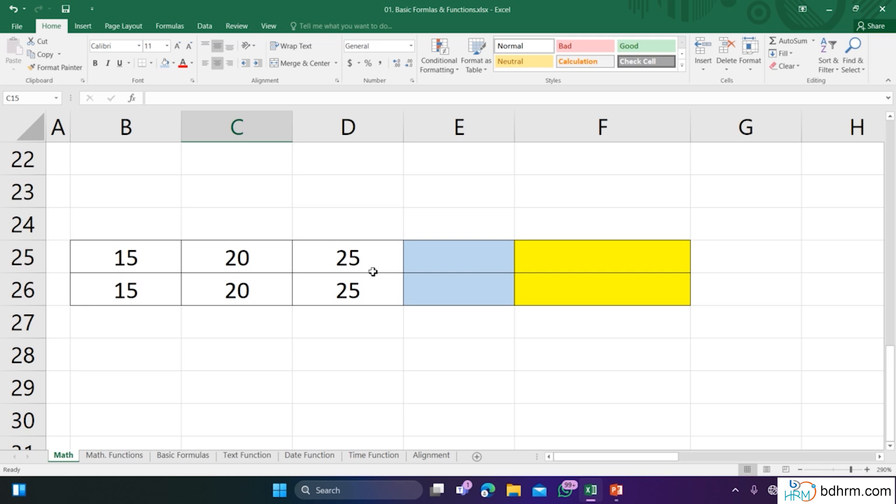
{"action": "left_click", "coordinate": [433, 262]}
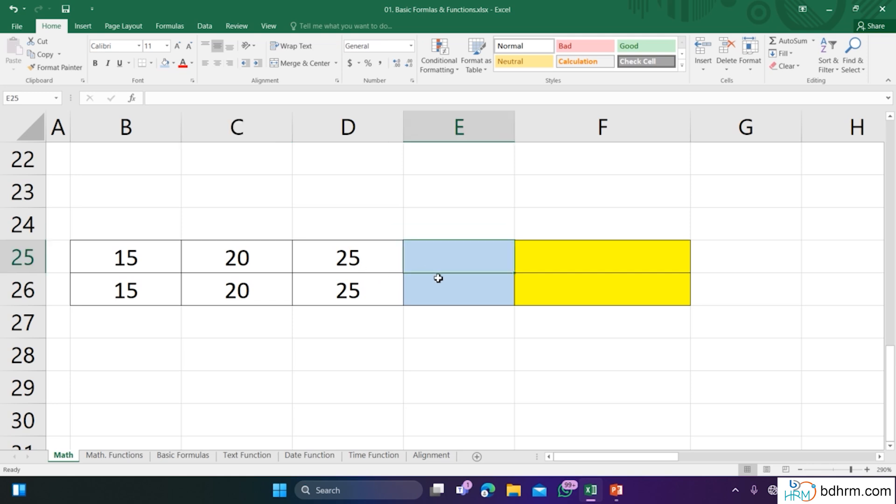
{"action": "type", "text": "="}
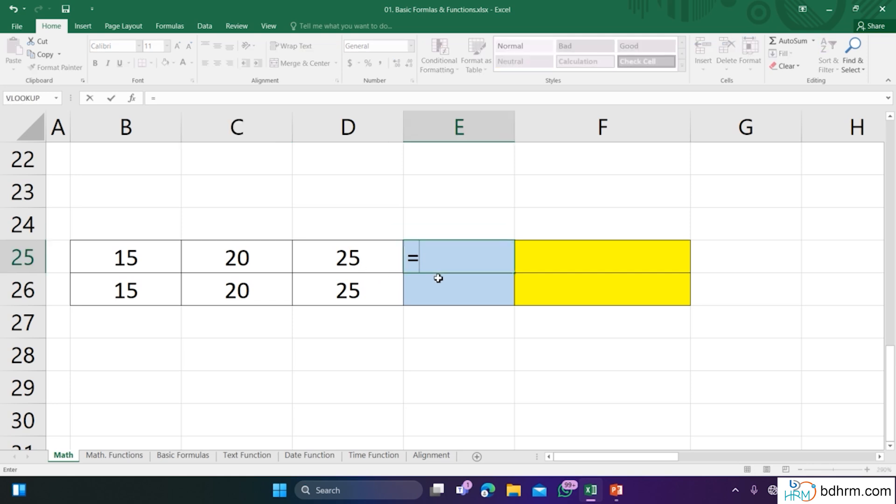
{"action": "left_click", "coordinate": [165, 254]}
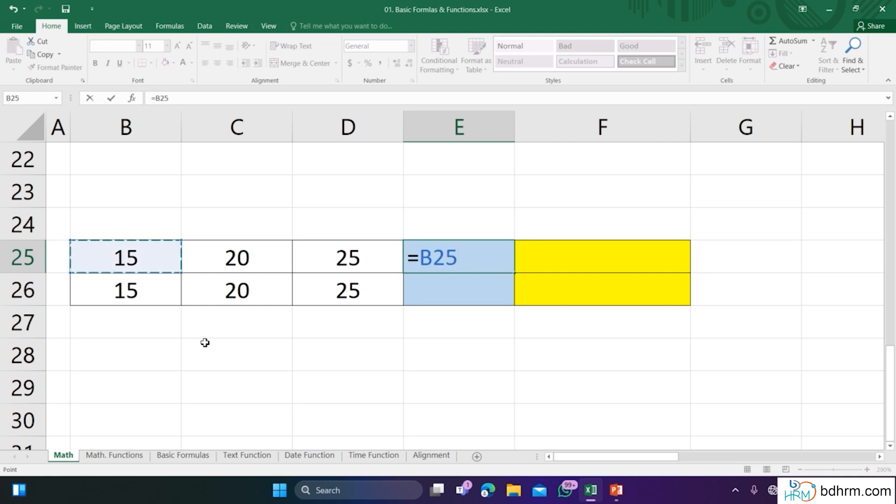
{"action": "type", "text": "+"}
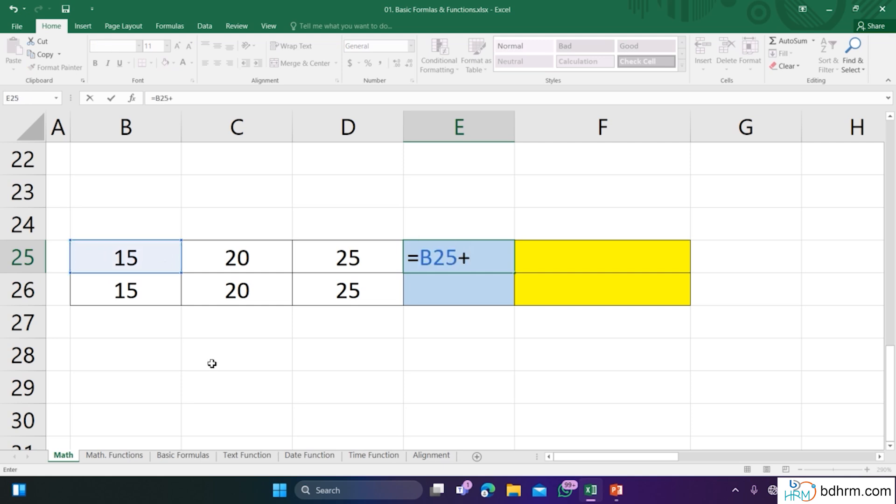
{"action": "left_click", "coordinate": [223, 244]}
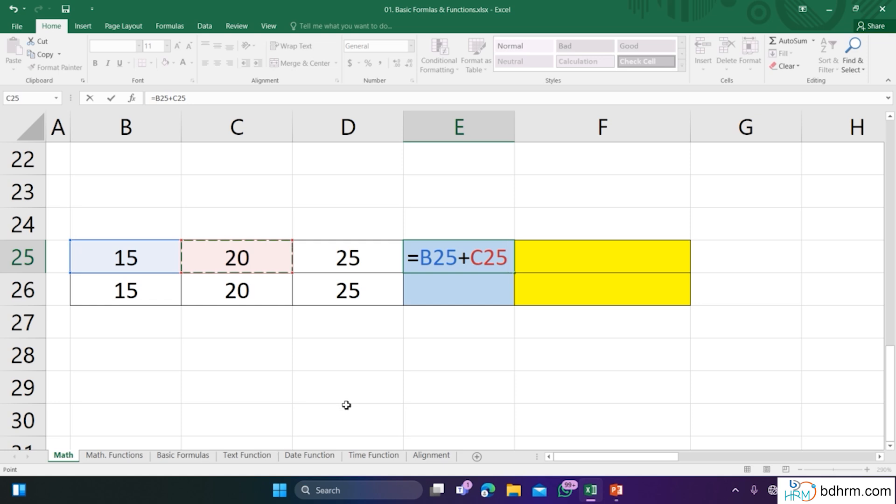
{"action": "type", "text": "+"}
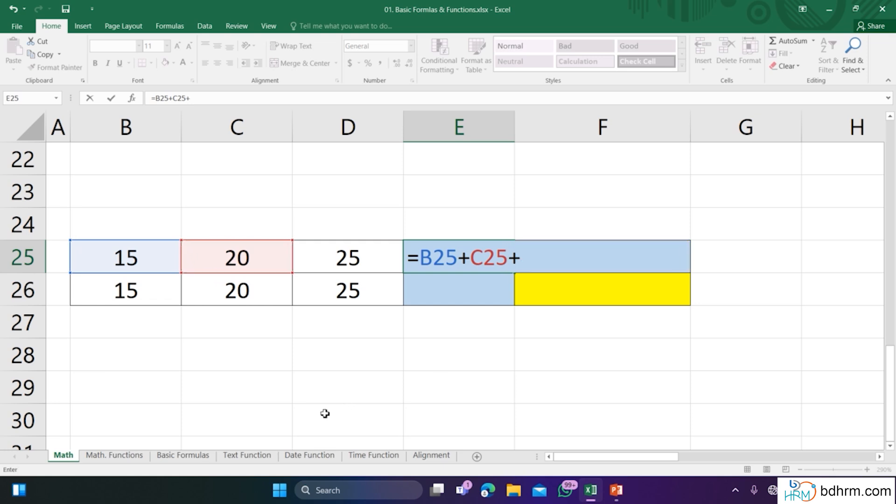
{"action": "left_click", "coordinate": [334, 264]}
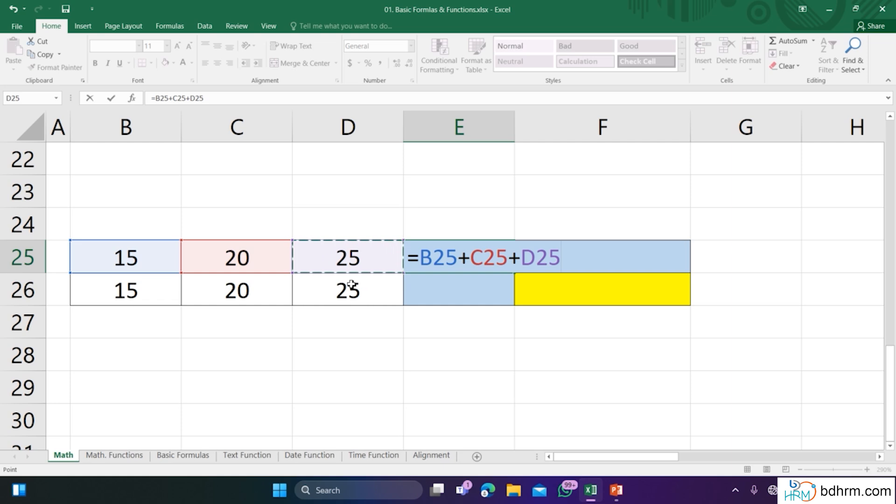
{"action": "key", "text": "Return"}
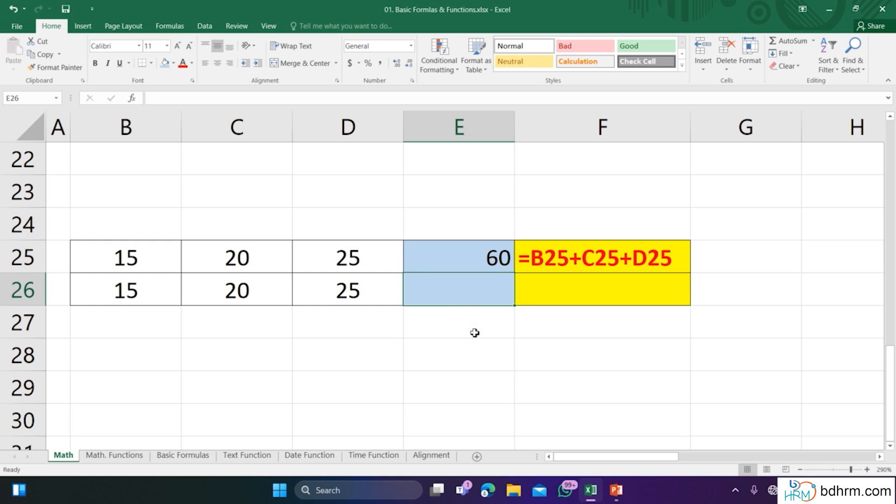
Enter the formula =SUM(B26:D26) in cell E26 to total the numbers in row 26
{"action": "type", "text": "="}
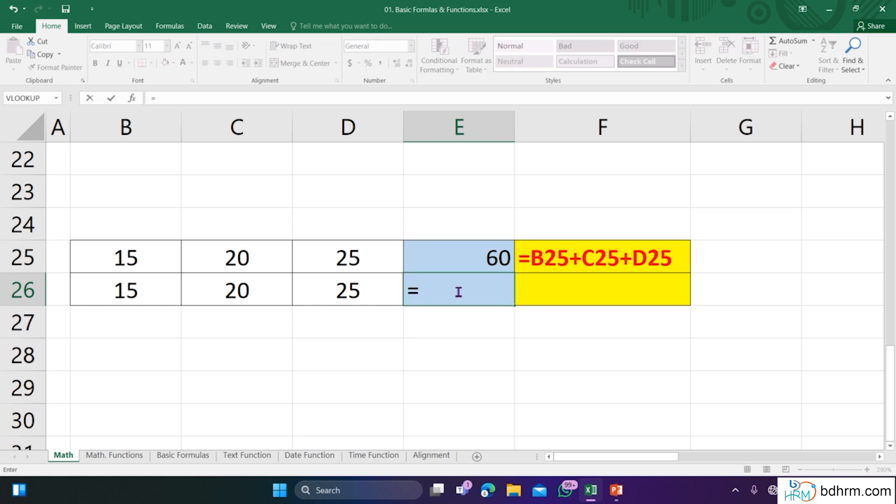
{"action": "type", "text": "s"}
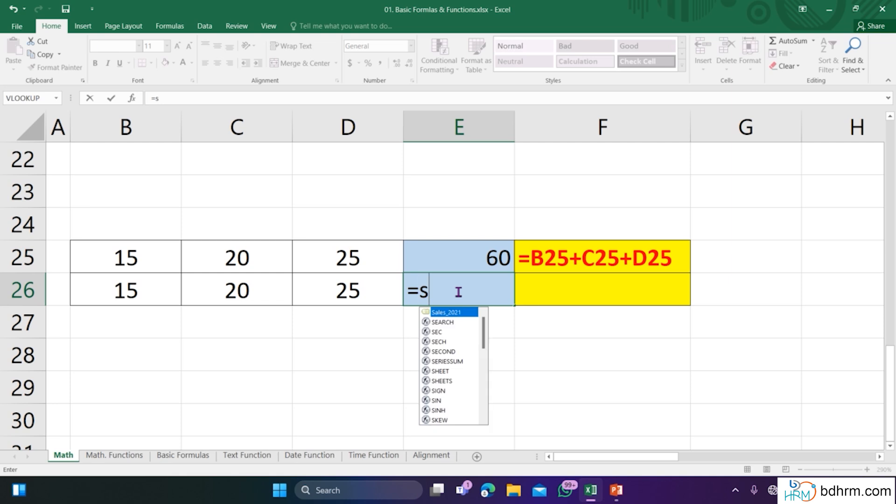
{"action": "type", "text": "um"}
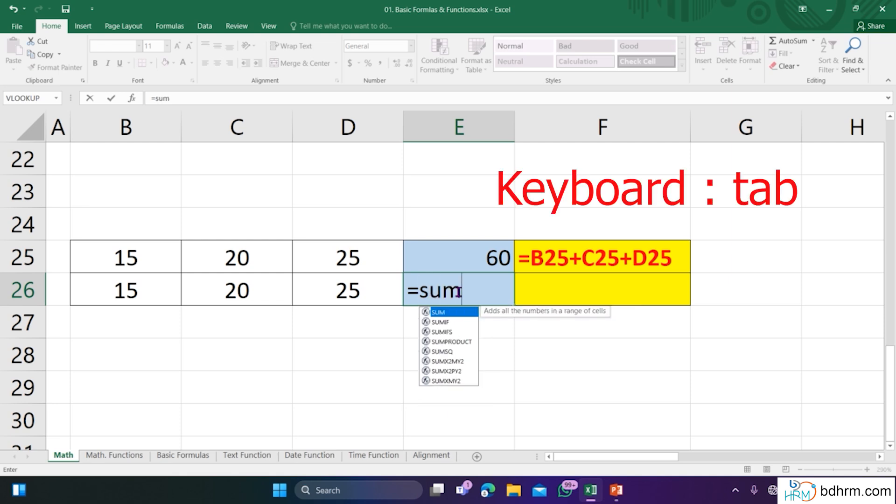
{"action": "key", "text": "Tab"}
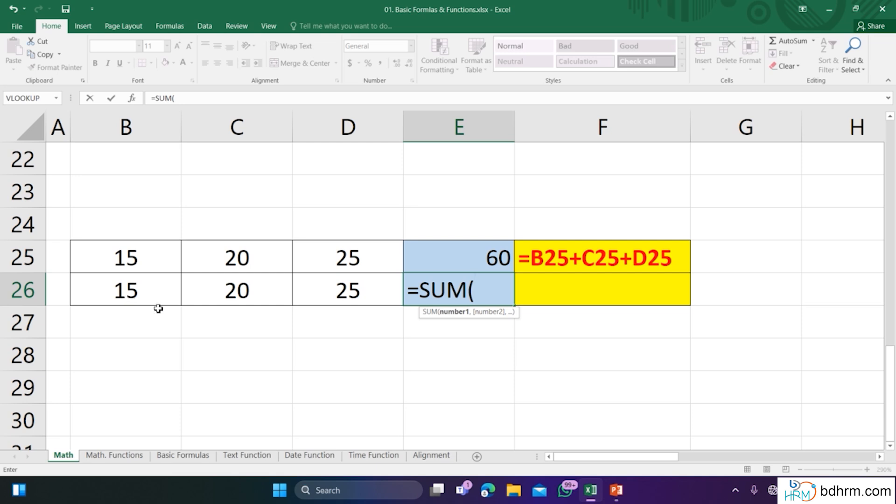
{"action": "left_click", "coordinate": [120, 296]}
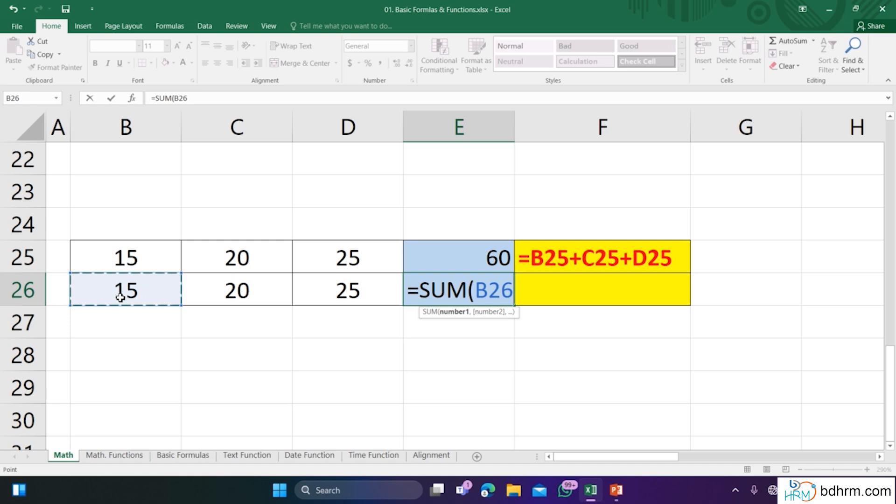
{"action": "left_click_drag", "start_coordinate": [120, 297], "coordinate": [314, 285]}
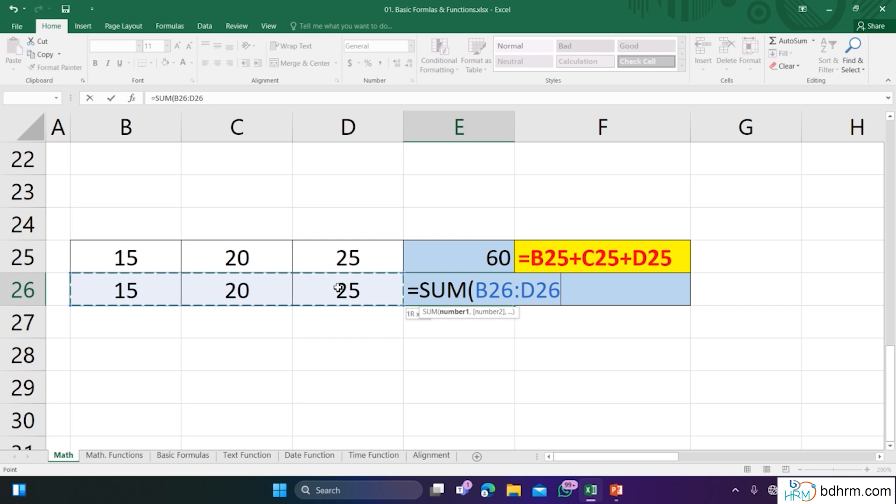
{"action": "left_click_drag", "start_coordinate": [343, 290], "coordinate": [363, 302]}
{"action": "left_click_drag", "start_coordinate": [364, 302], "coordinate": [363, 302]}
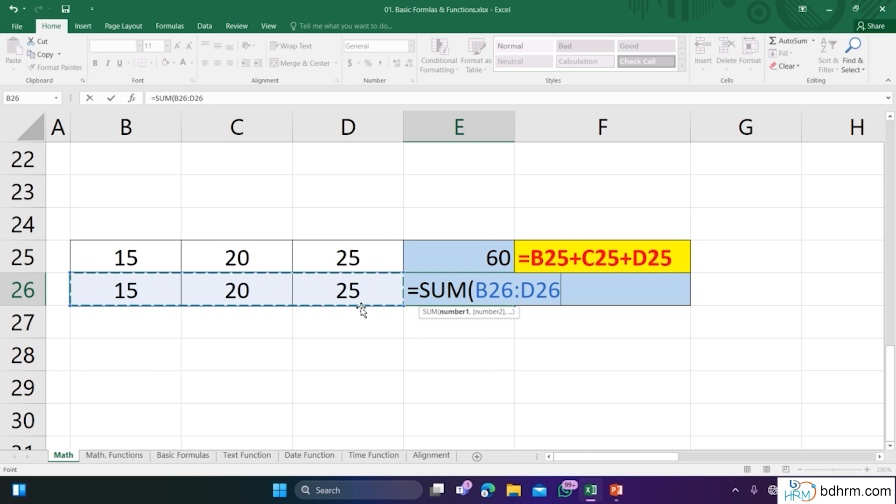
{"action": "type", "text": ")"}
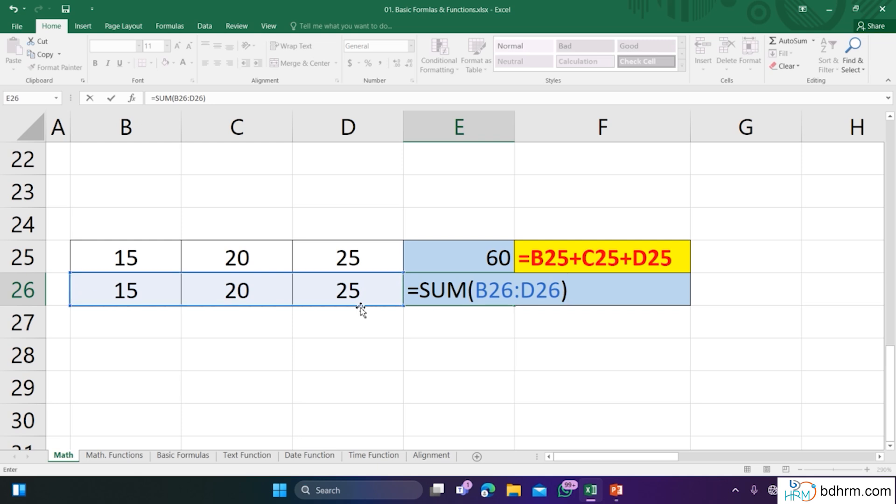
{"action": "key", "text": "Return"}
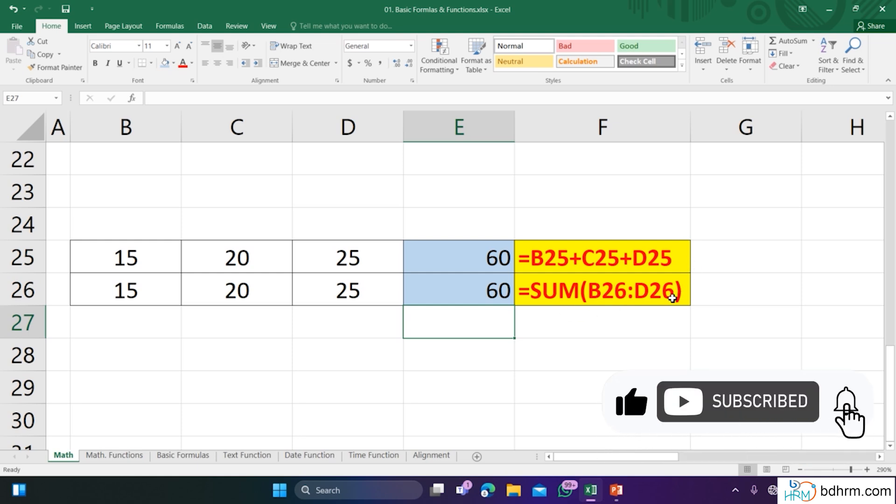
Change the number in cell B26 to 100
{"action": "left_click", "coordinate": [150, 301]}
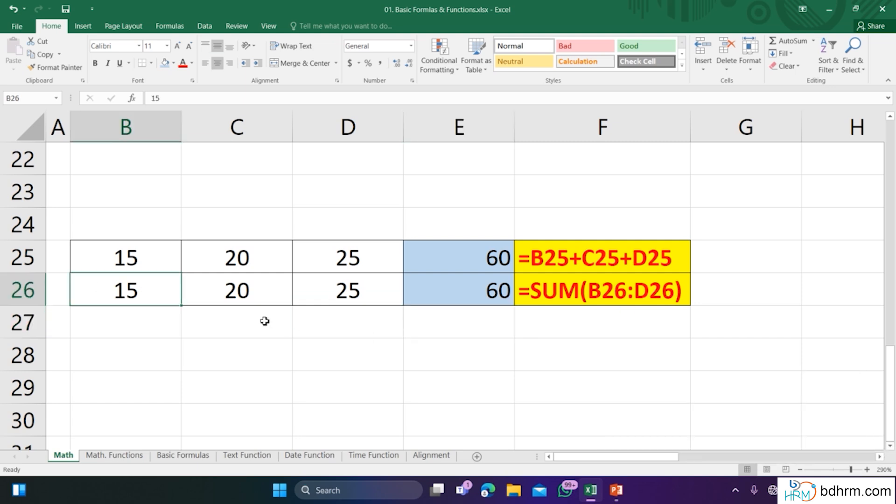
{"action": "type", "text": "100"}
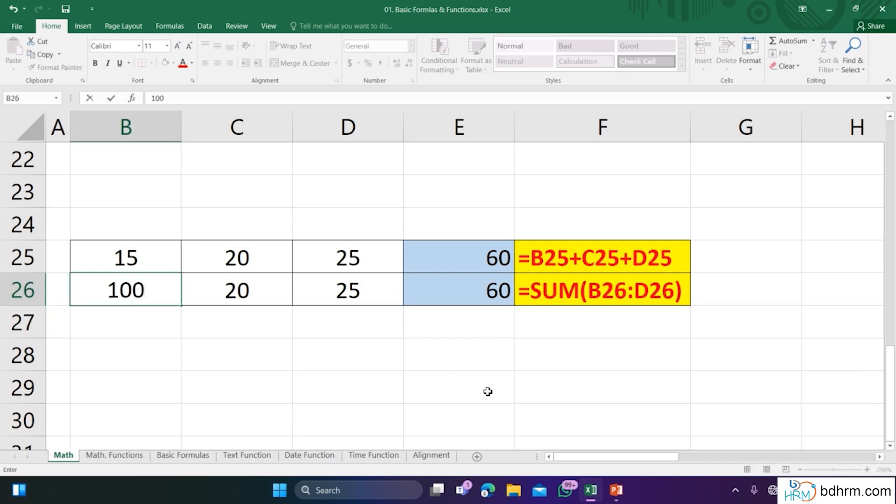
{"action": "key", "text": "Return"}
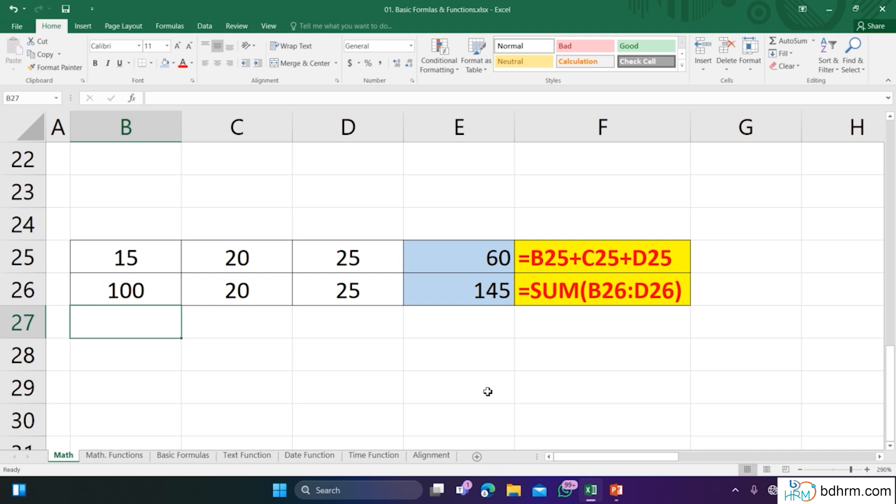